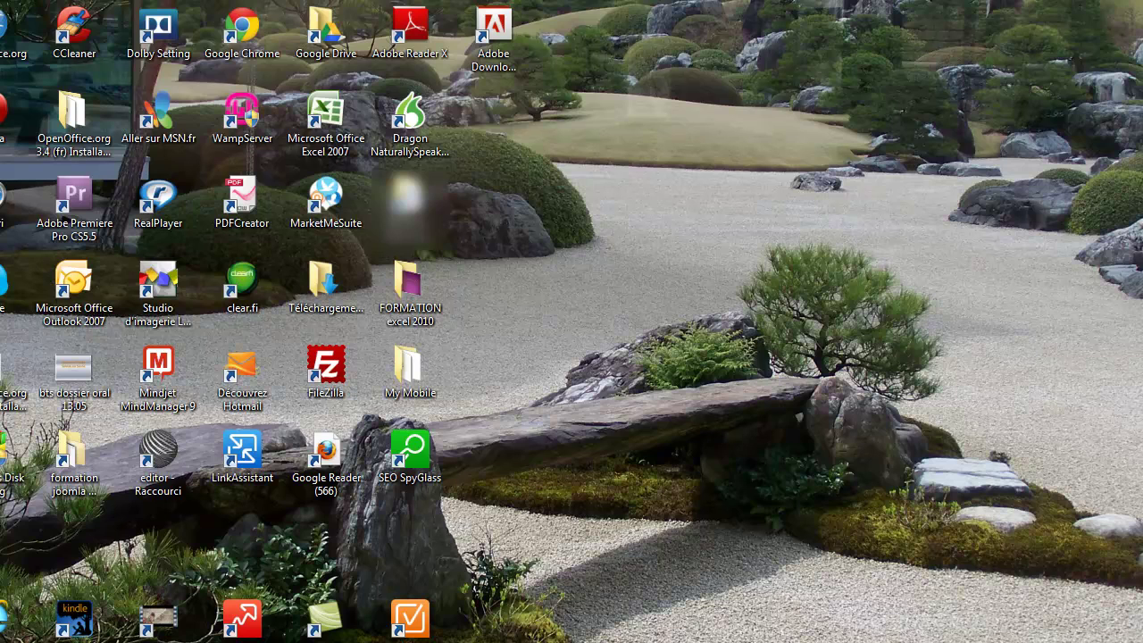
Launch FileZilla and connect to the saved MyThemeShop site
{"action": "double_click", "coordinate": [327, 370]}
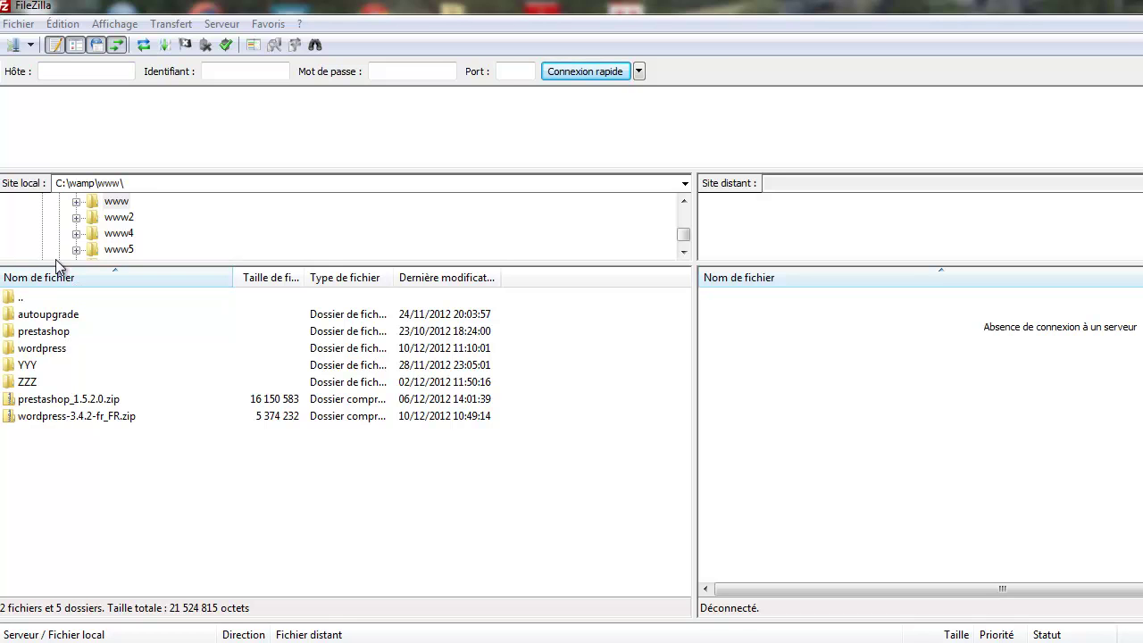
{"action": "left_click", "coordinate": [30, 45]}
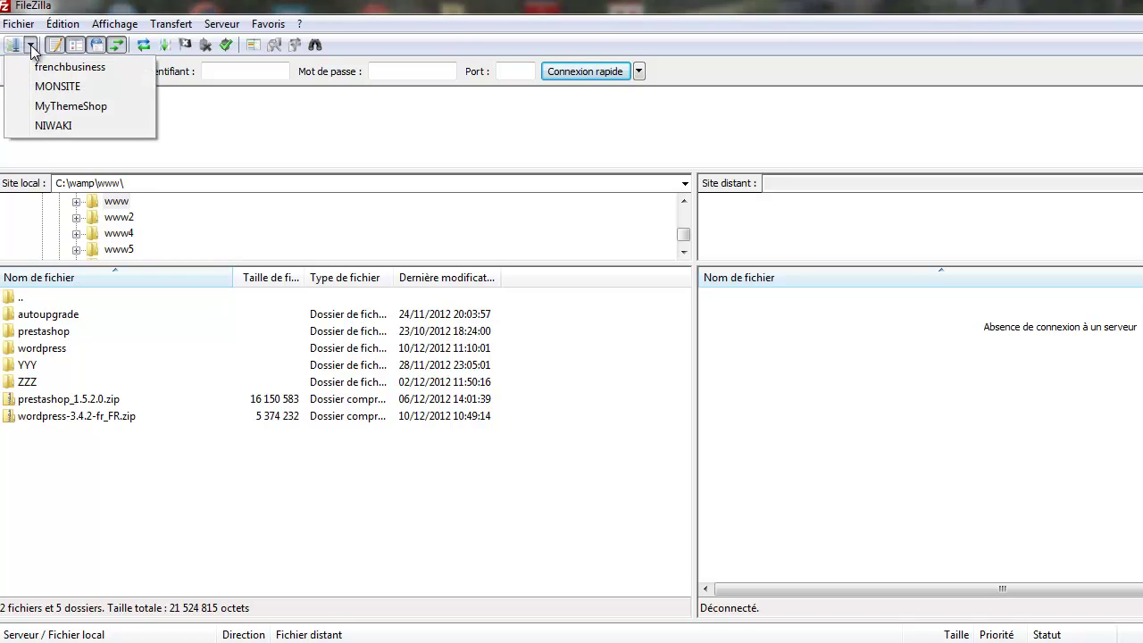
{"action": "left_click", "coordinate": [58, 105]}
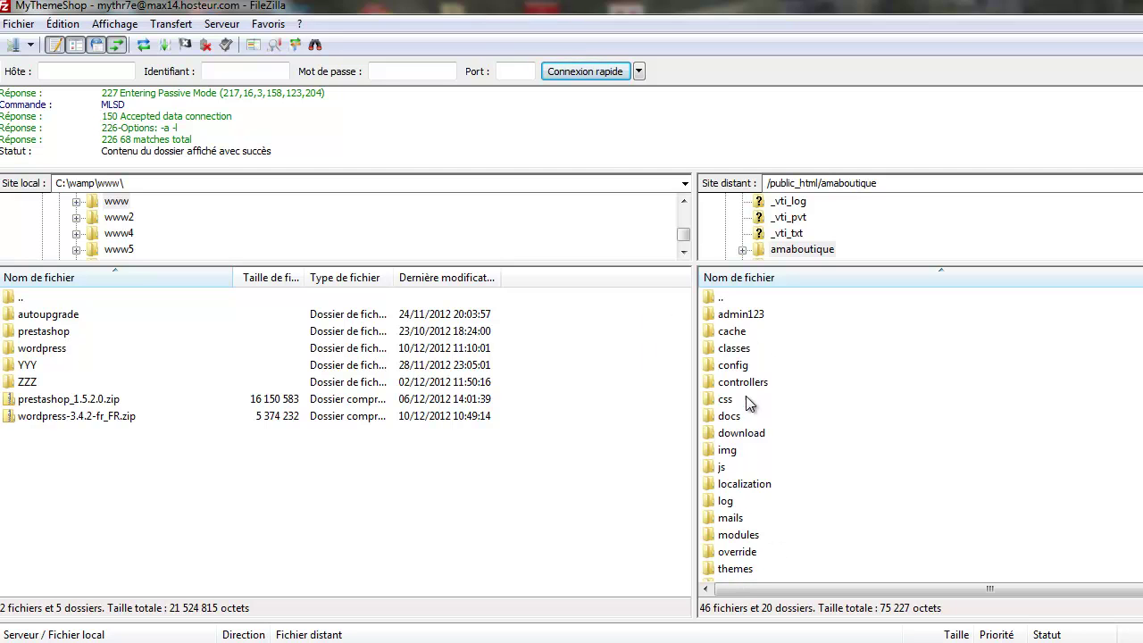
Download the amaboutique folder from the server's public_html directory to the local C:\wamp\www folder
{"action": "double_click", "coordinate": [724, 300]}
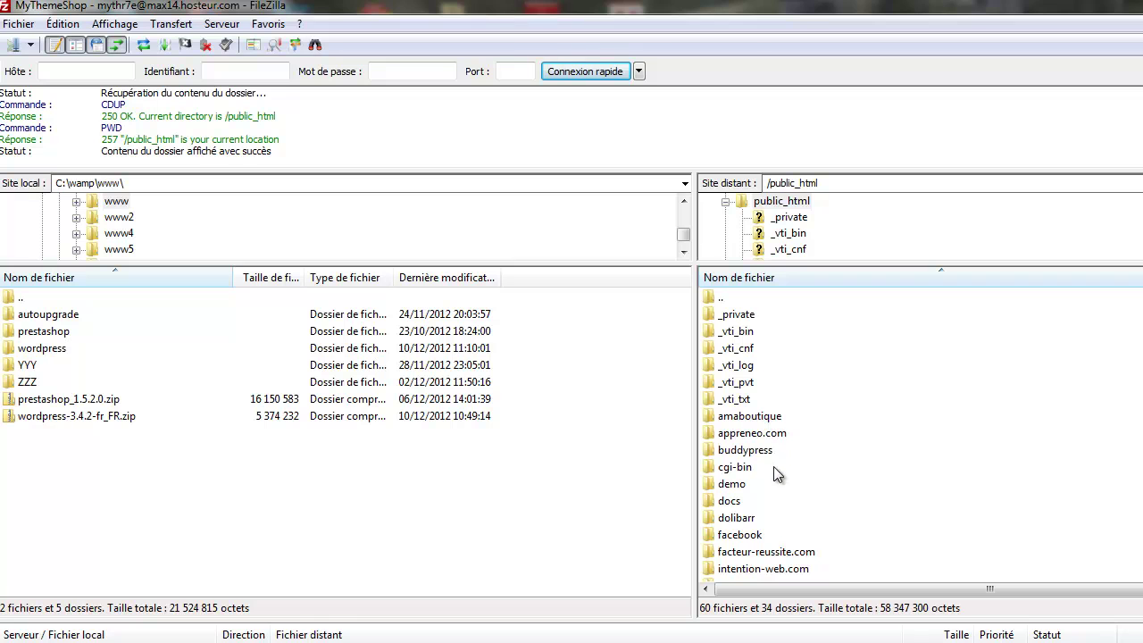
{"action": "left_click", "coordinate": [753, 417]}
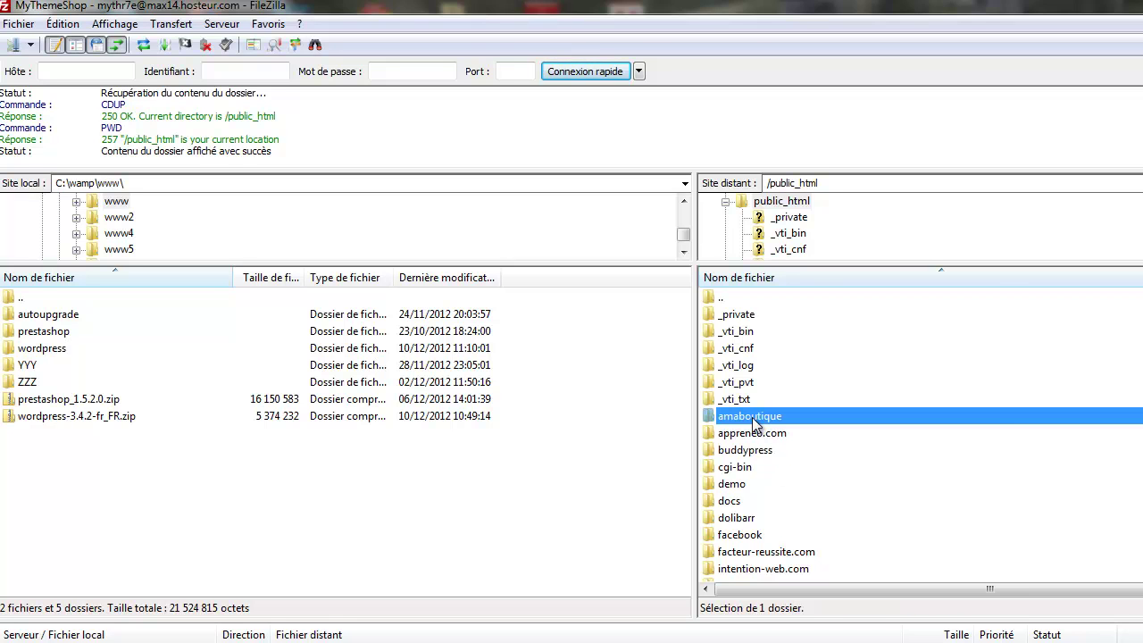
{"action": "right_click", "coordinate": [755, 425]}
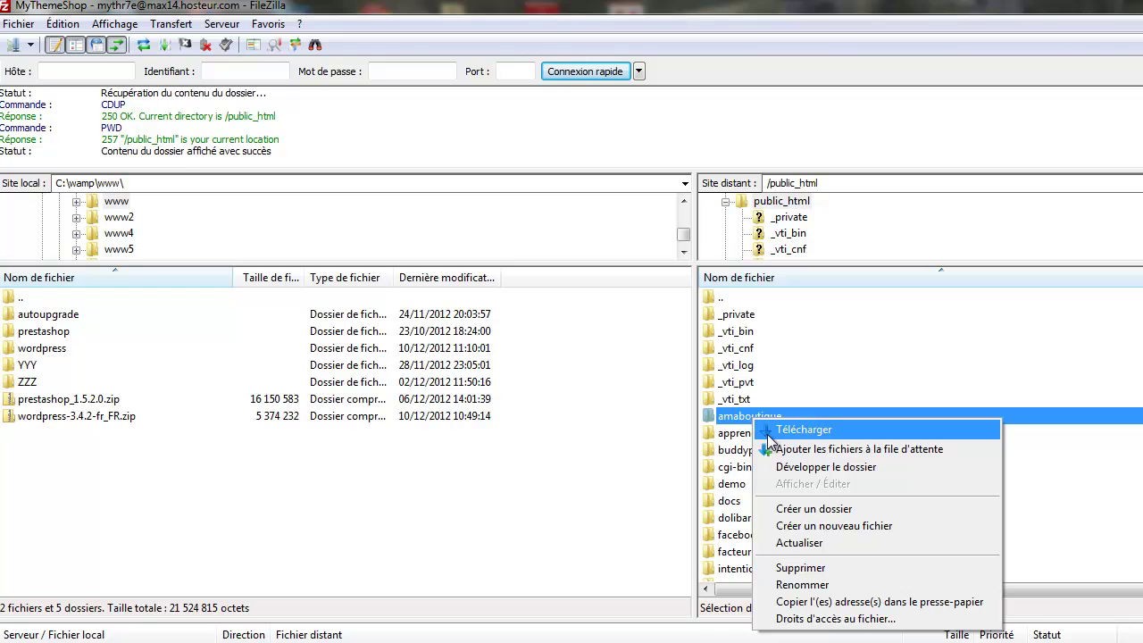
{"action": "left_click", "coordinate": [804, 430]}
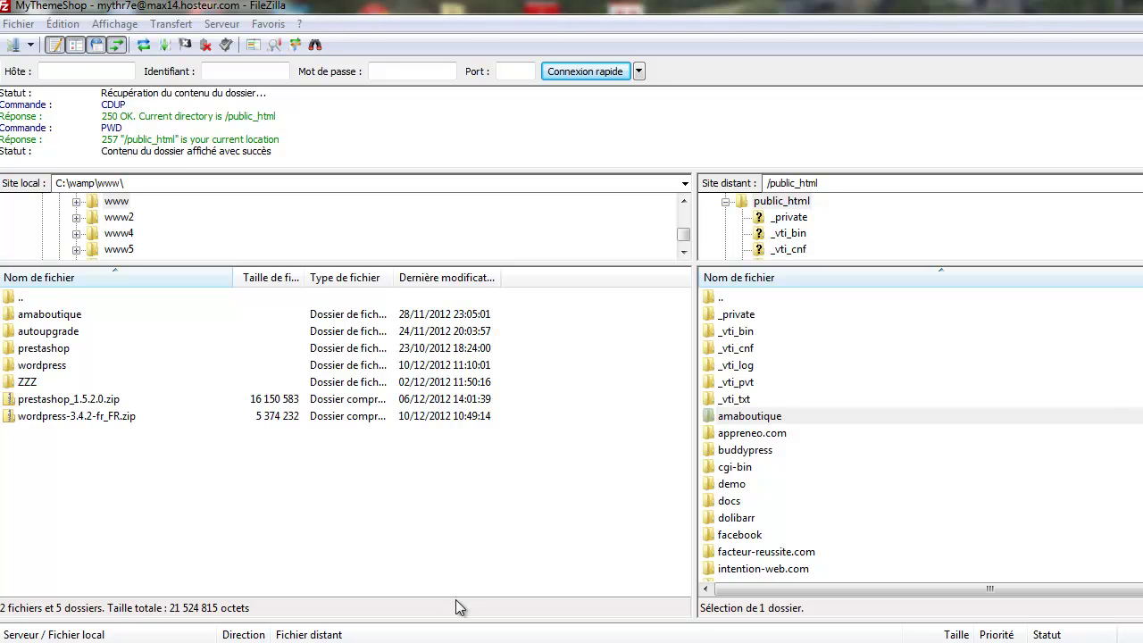
Check the contents of the local amaboutique folder, then return to its parent www folder
{"action": "left_click", "coordinate": [78, 320]}
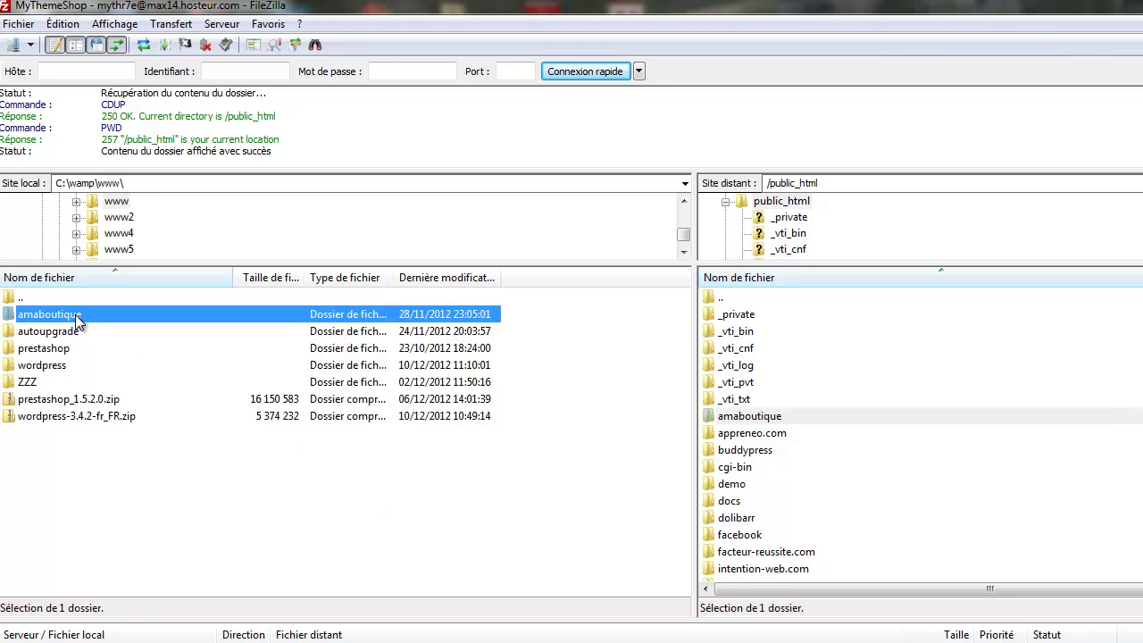
{"action": "double_click", "coordinate": [77, 320]}
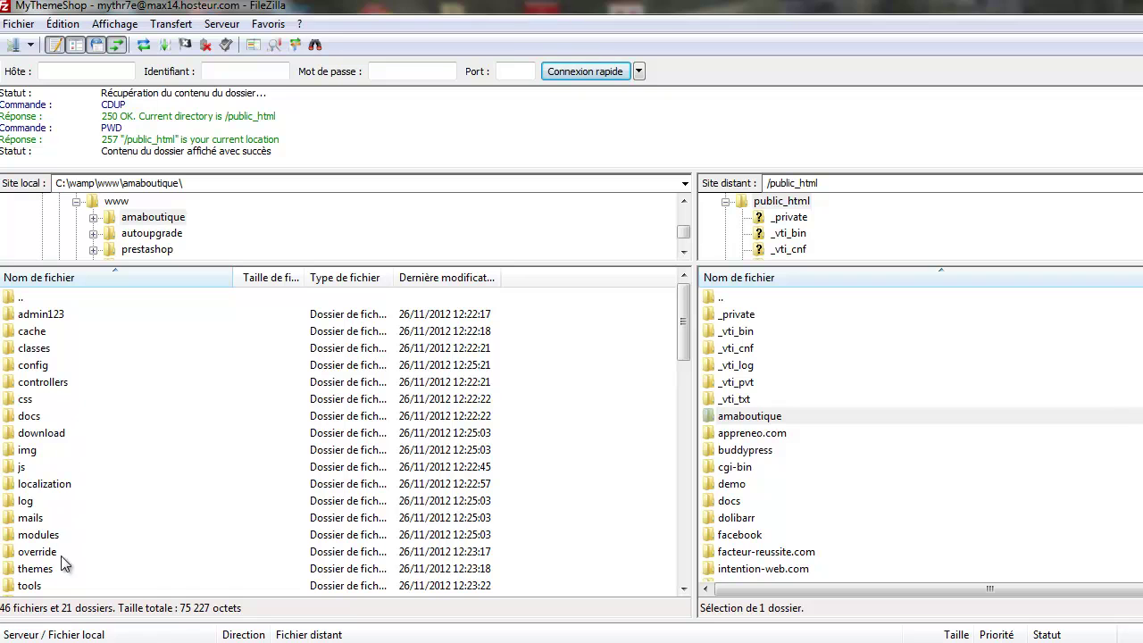
{"action": "double_click", "coordinate": [36, 297]}
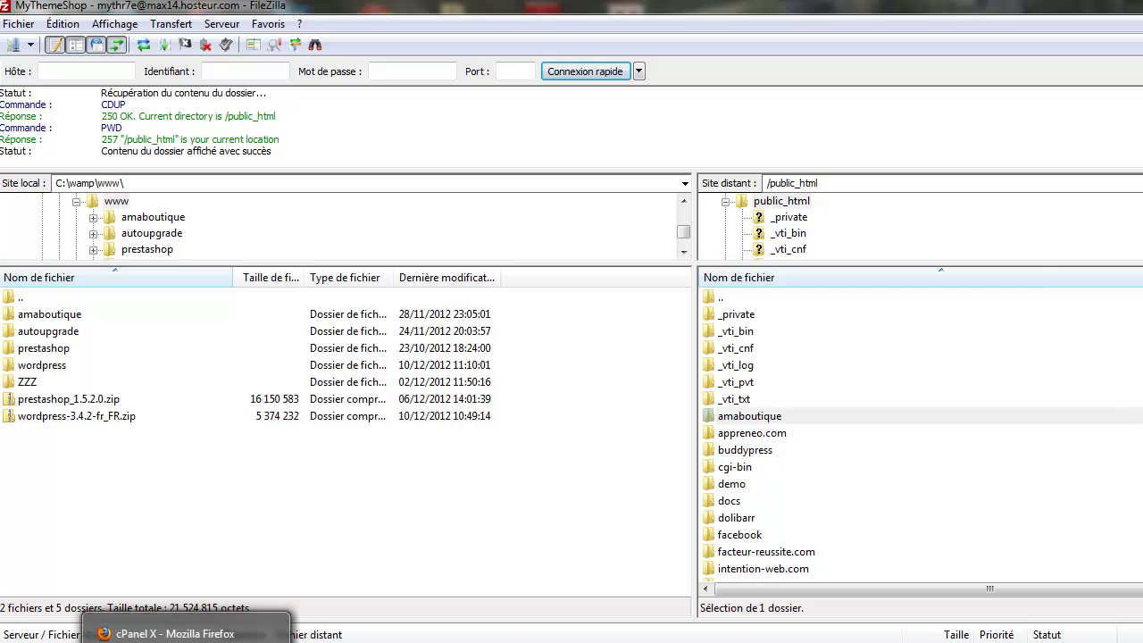
Switch to cPanel in Firefox and download the home directory backup from the Backups page, saving it as a file
{"action": "left_click", "coordinate": [179, 635]}
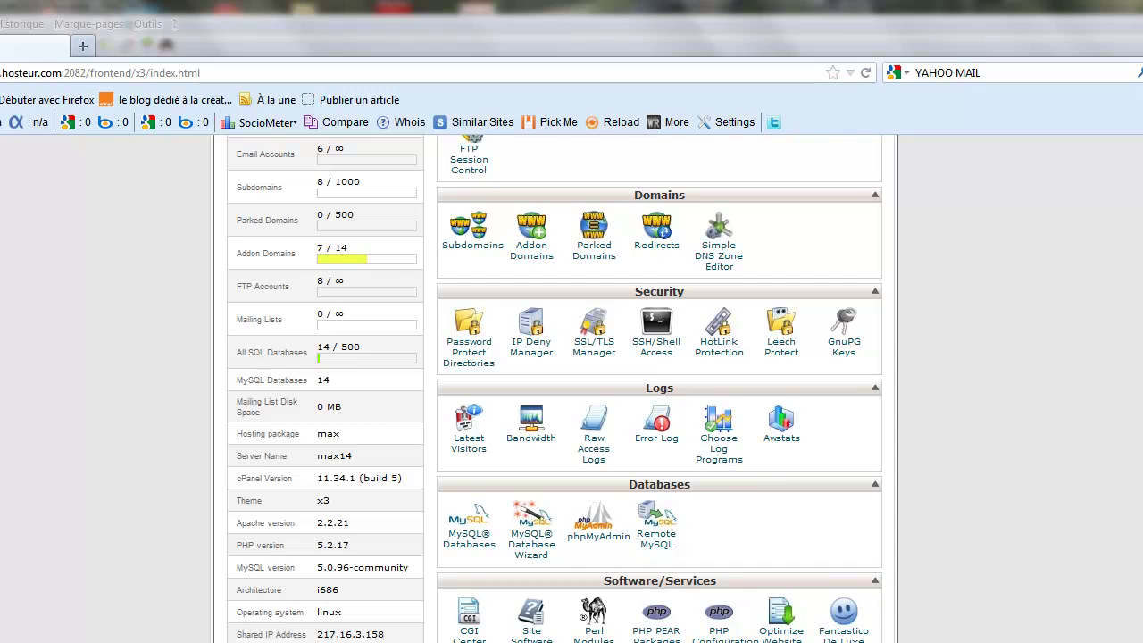
{"action": "scroll", "coordinate": [554, 389], "scroll_direction": "up", "scroll_amount": 10}
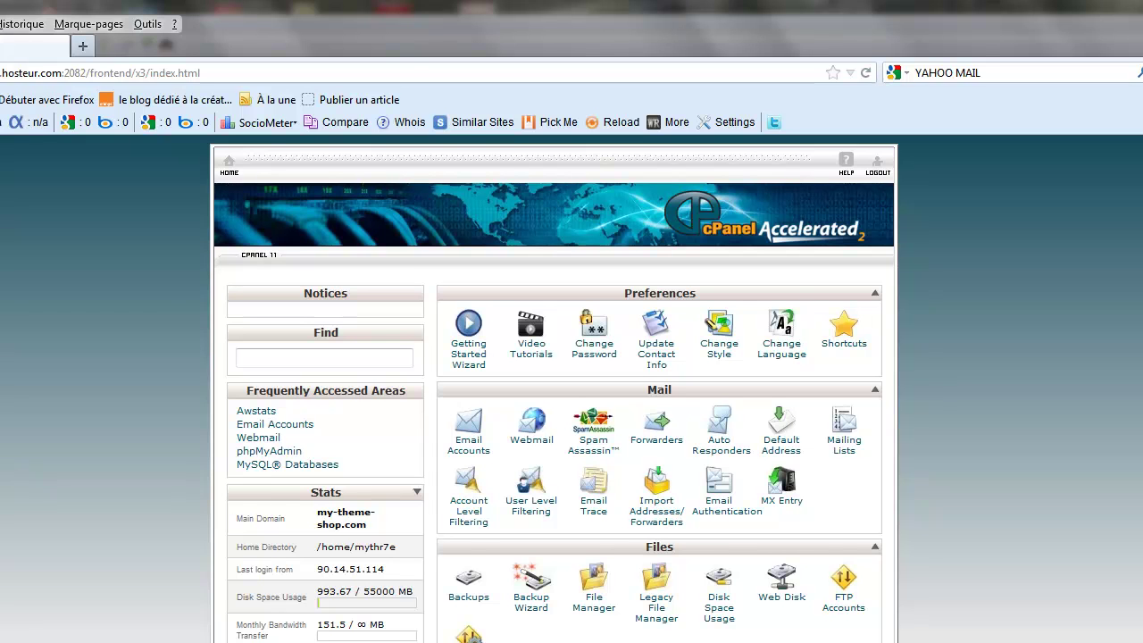
{"action": "scroll", "coordinate": [554, 390], "scroll_direction": "down", "scroll_amount": 1}
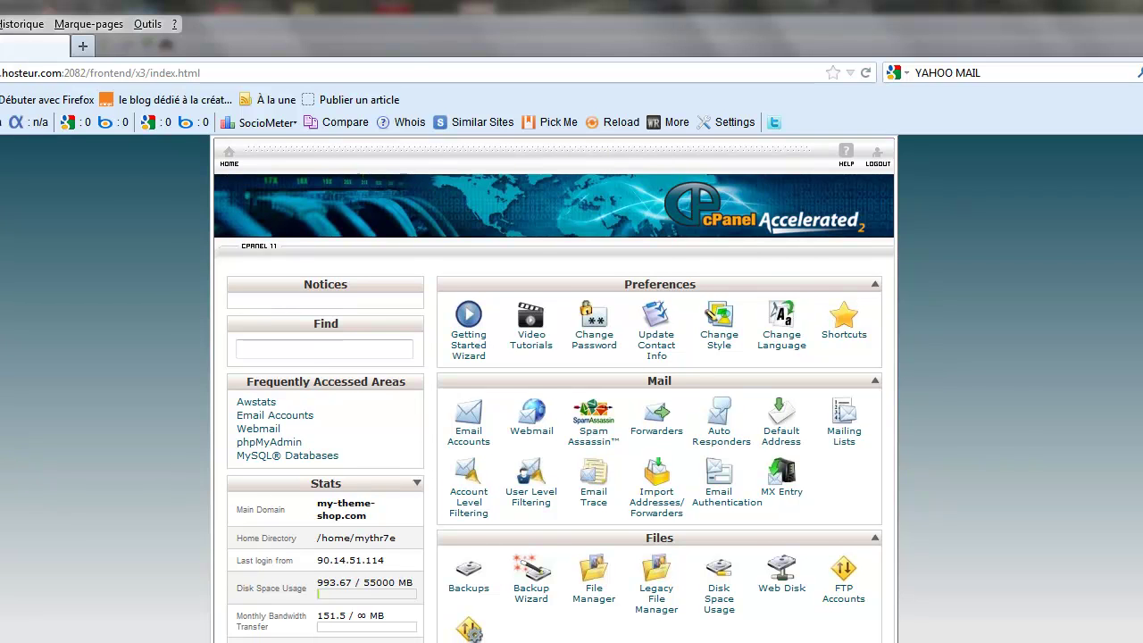
{"action": "scroll", "coordinate": [554, 388], "scroll_direction": "down", "scroll_amount": 1}
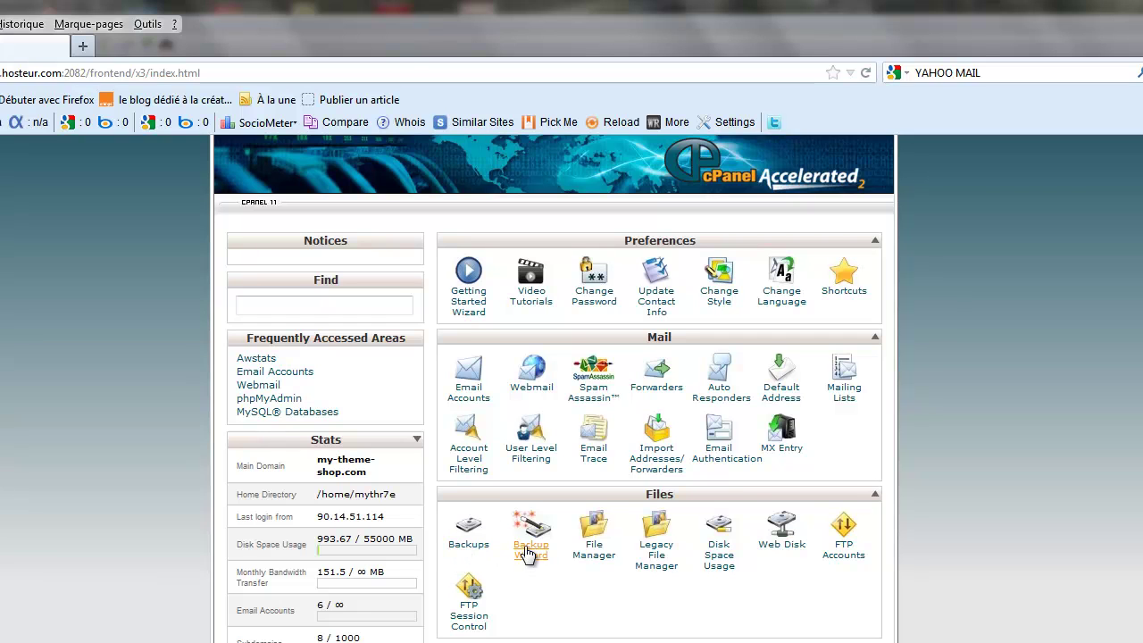
{"action": "left_click", "coordinate": [481, 556]}
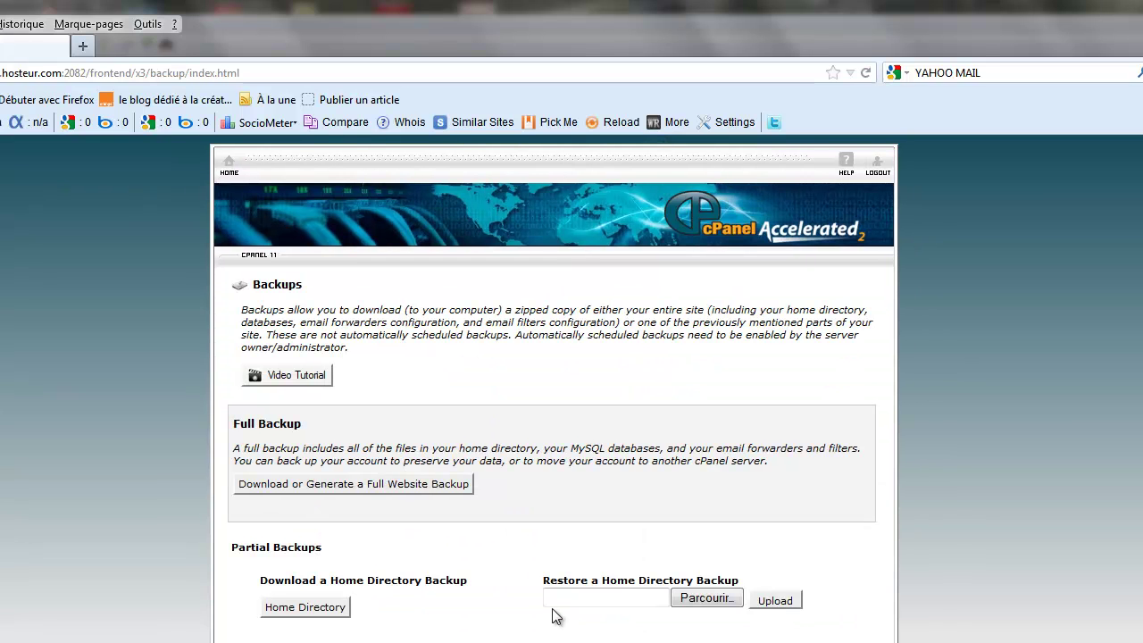
{"action": "scroll", "coordinate": [553, 615], "scroll_direction": "down", "scroll_amount": 2}
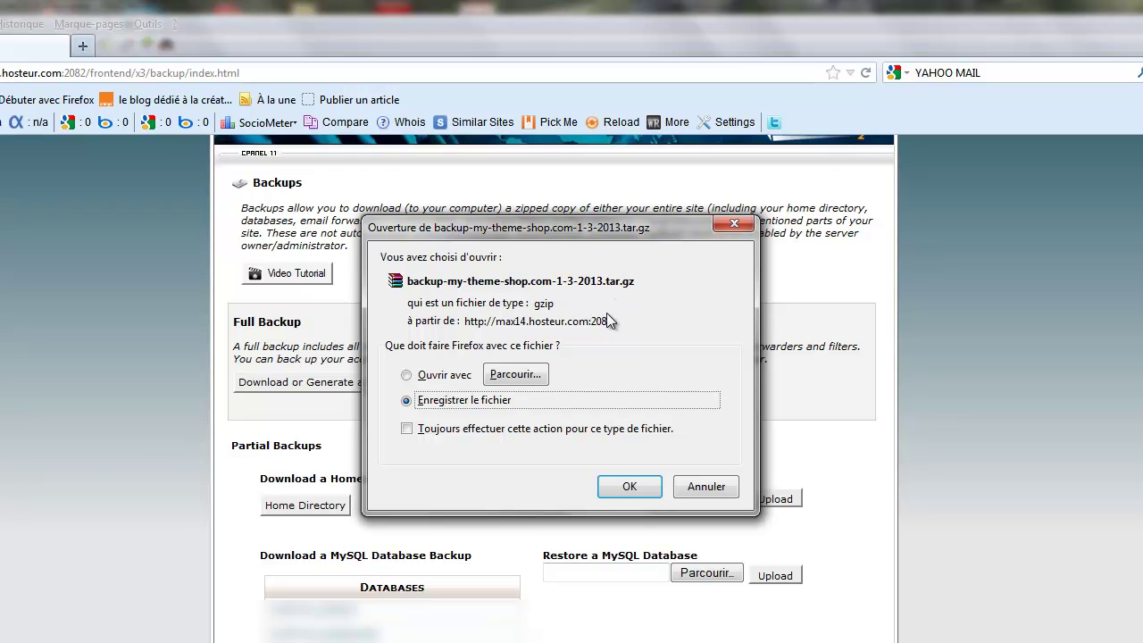
{"action": "left_click", "coordinate": [645, 490]}
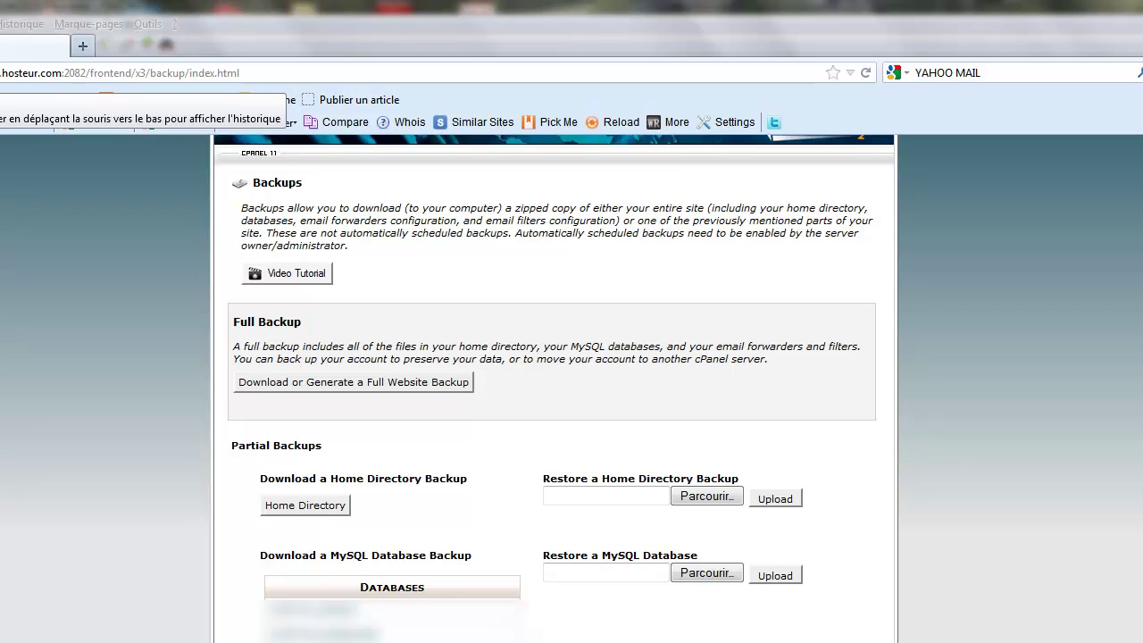
Return to the cPanel home page, open the amaboutique database in phpMyAdmin and look through its tables
{"action": "key", "text": "alt+Left"}
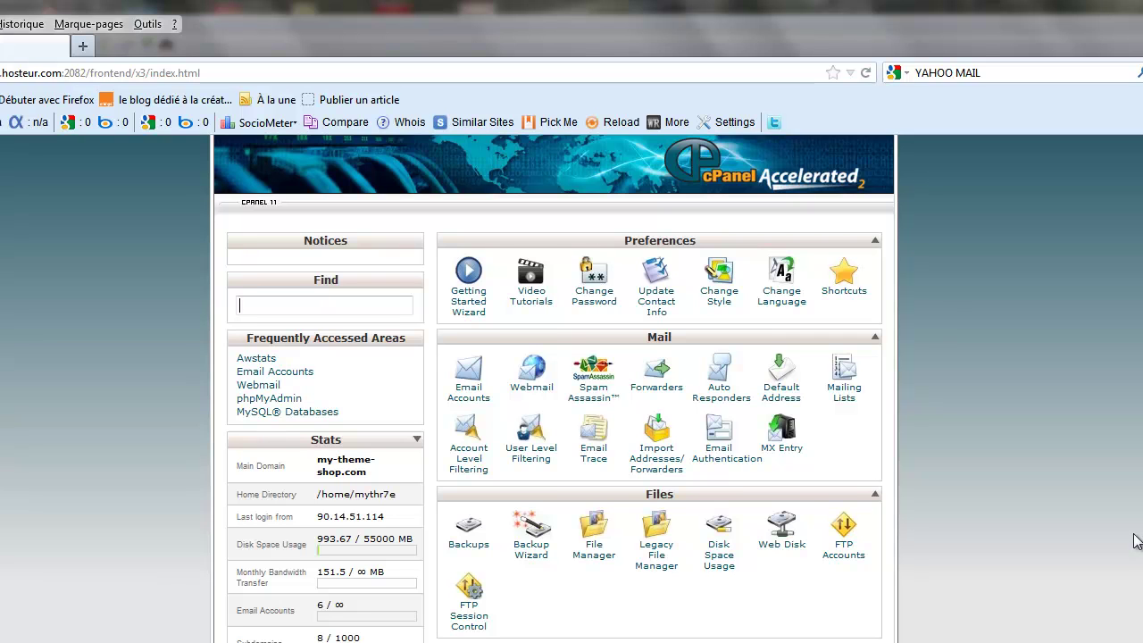
{"action": "scroll", "coordinate": [1137, 541], "scroll_direction": "down", "scroll_amount": 5}
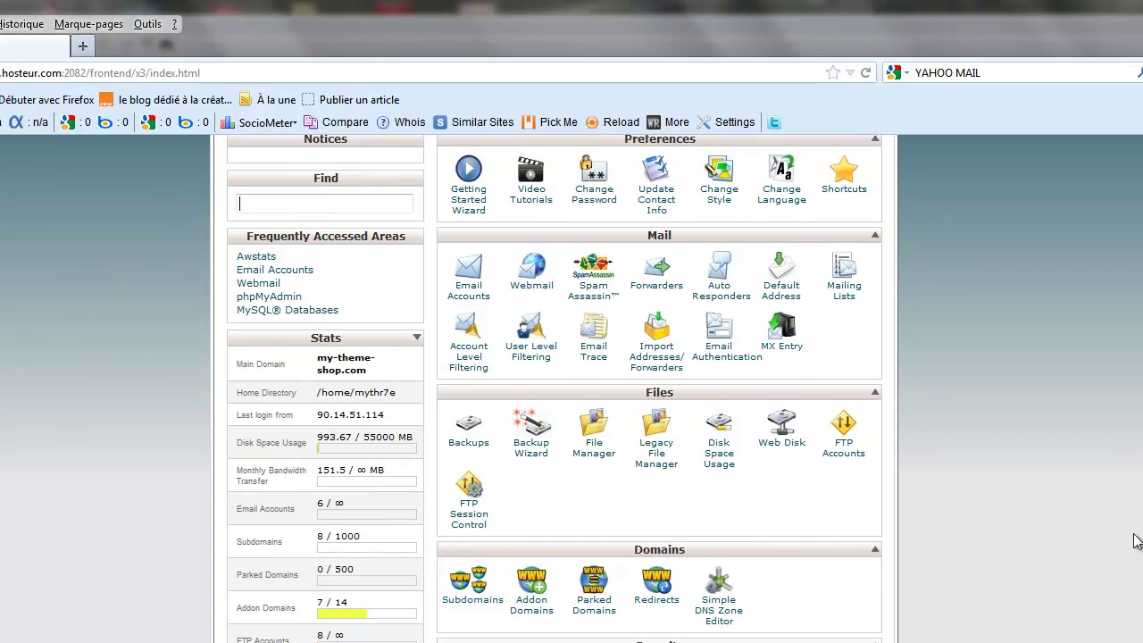
{"action": "scroll", "coordinate": [1136, 542], "scroll_direction": "down", "scroll_amount": 5}
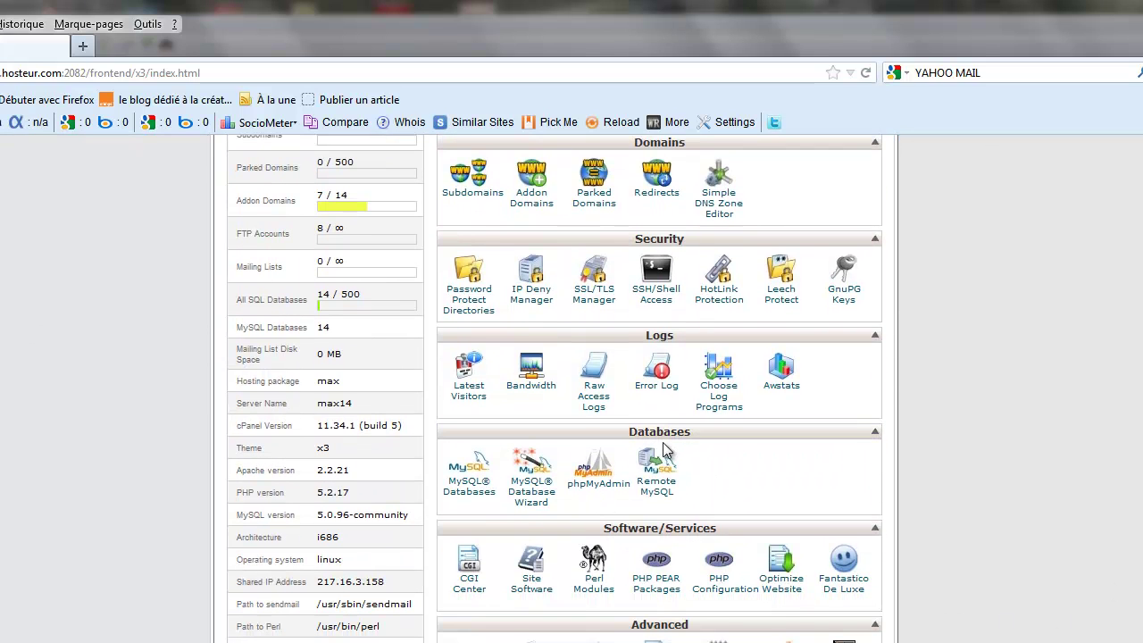
{"action": "left_click", "coordinate": [598, 483]}
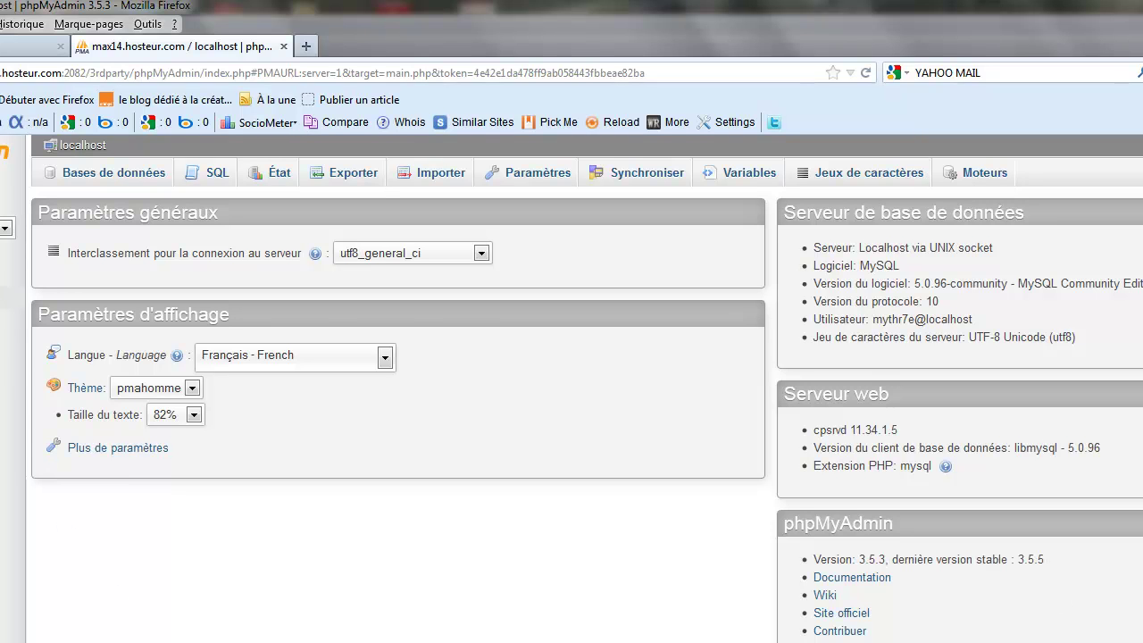
{"action": "left_click", "coordinate": [3, 298]}
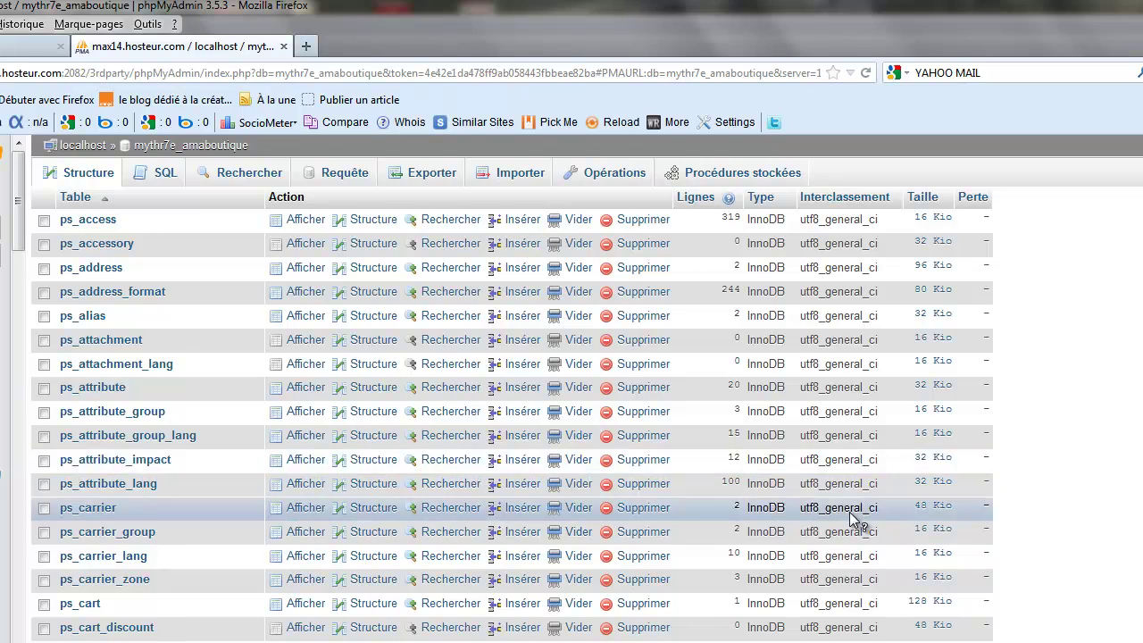
{"action": "scroll", "coordinate": [847, 518], "scroll_direction": "down", "scroll_amount": 20}
{"action": "scroll", "coordinate": [841, 518], "scroll_direction": "up", "scroll_amount": 10}
{"action": "scroll", "coordinate": [841, 518], "scroll_direction": "up", "scroll_amount": 20}
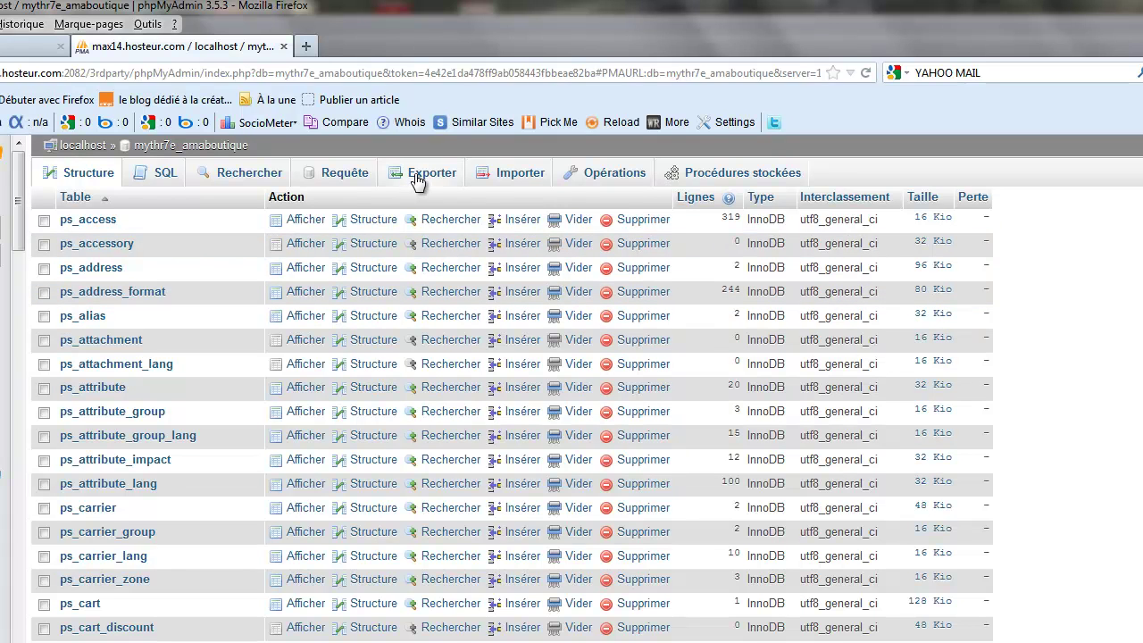
Set up a custom (Personnalisée) export of the amaboutique database with «gzippé» compression
{"action": "left_click", "coordinate": [417, 180]}
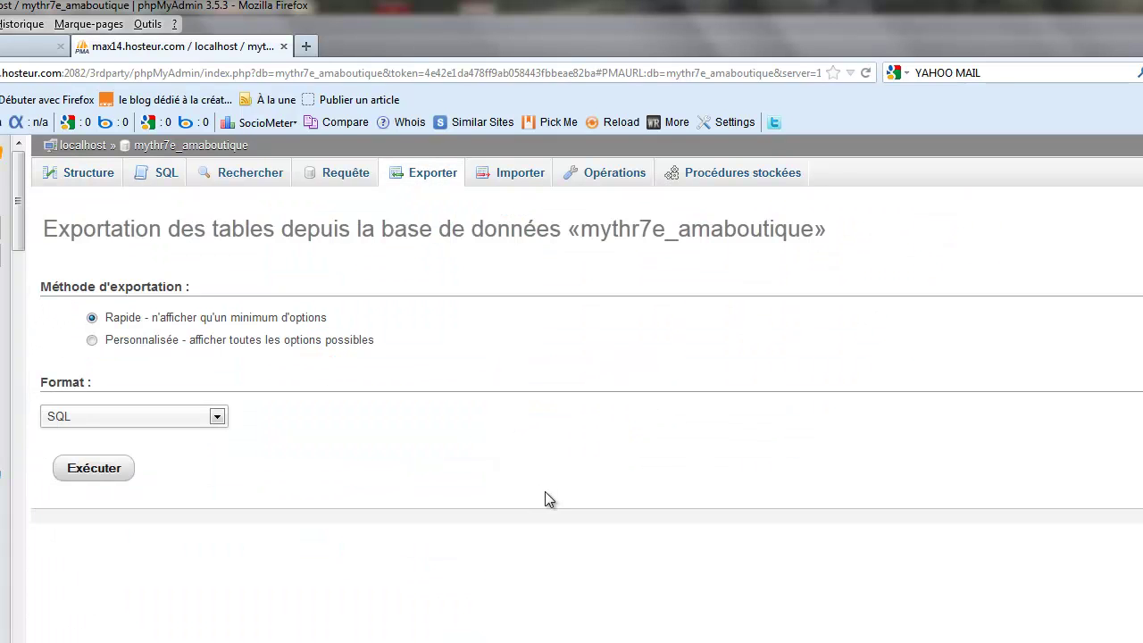
{"action": "left_click", "coordinate": [92, 340]}
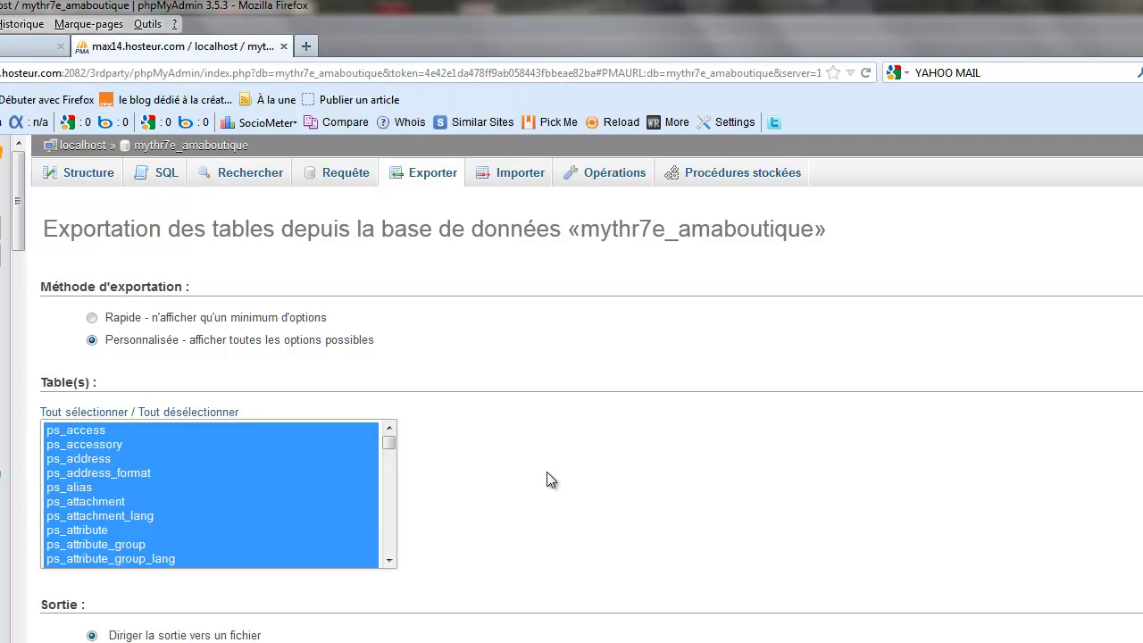
{"action": "scroll", "coordinate": [546, 472], "scroll_direction": "down", "scroll_amount": 4}
{"action": "scroll", "coordinate": [547, 472], "scroll_direction": "down", "scroll_amount": 4}
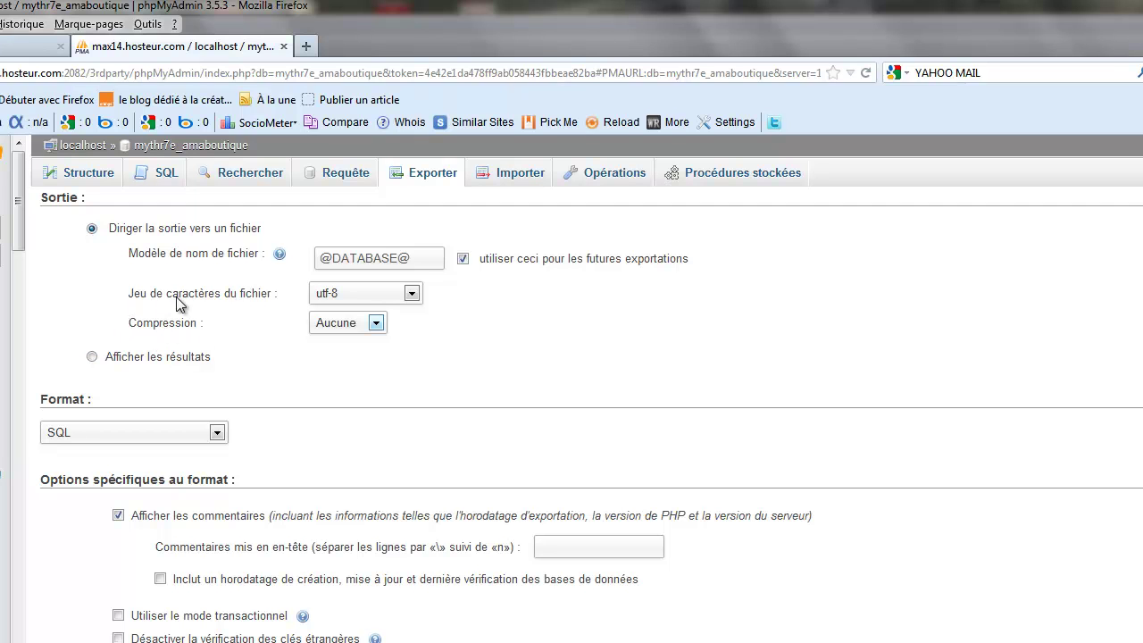
{"action": "left_click", "coordinate": [379, 326]}
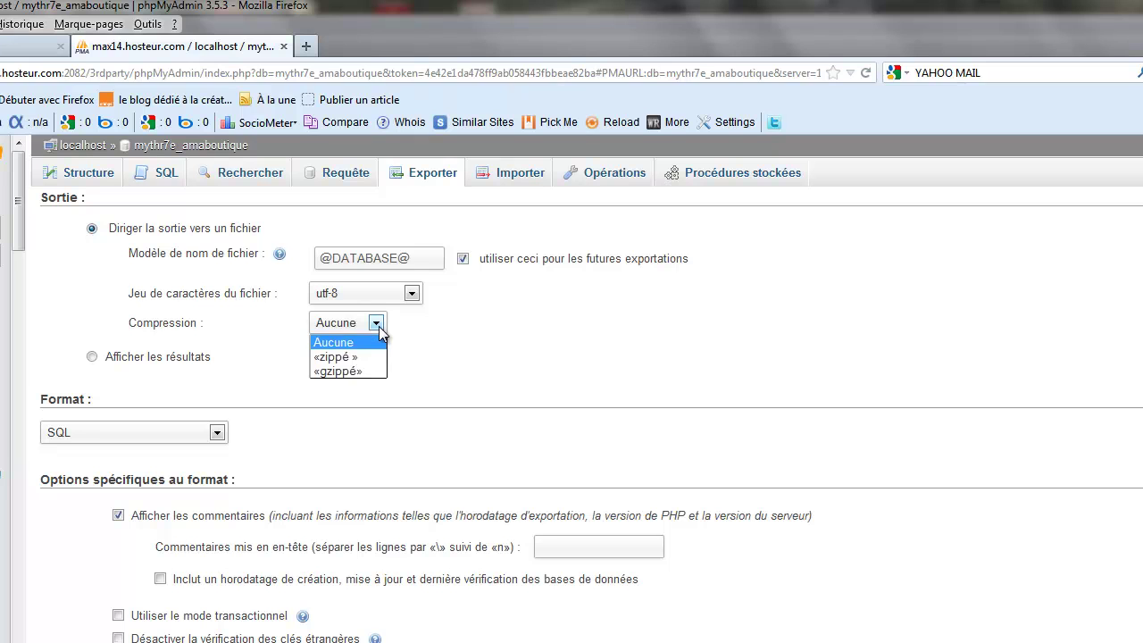
{"action": "left_click", "coordinate": [358, 372]}
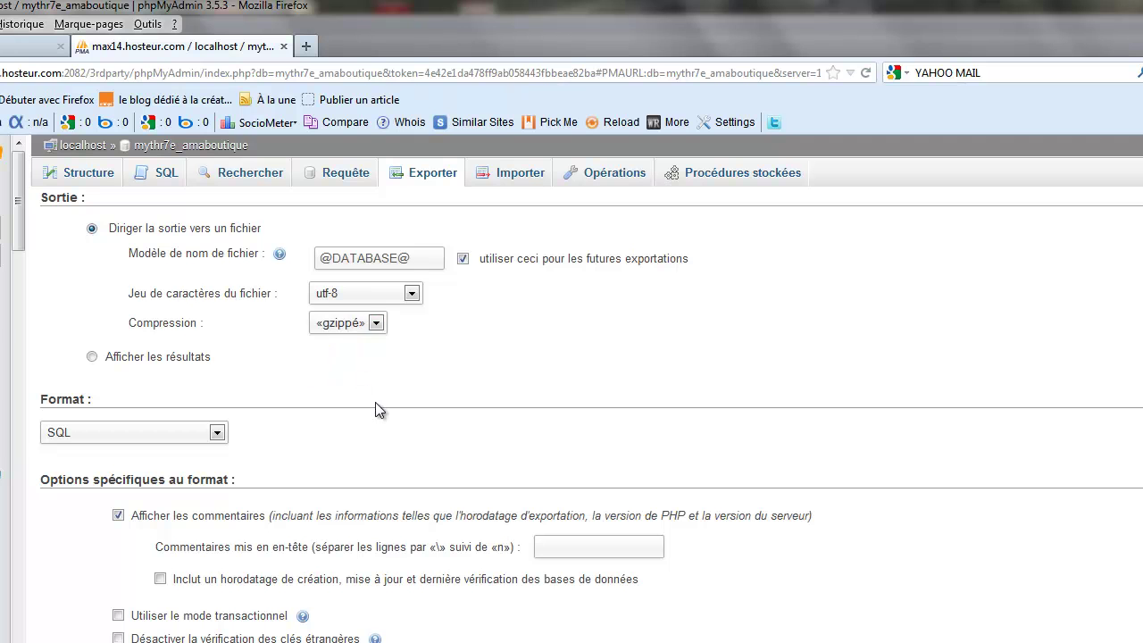
Run the database export and save the resulting .sql.gz file
{"action": "scroll", "coordinate": [378, 425], "scroll_direction": "down", "scroll_amount": 10}
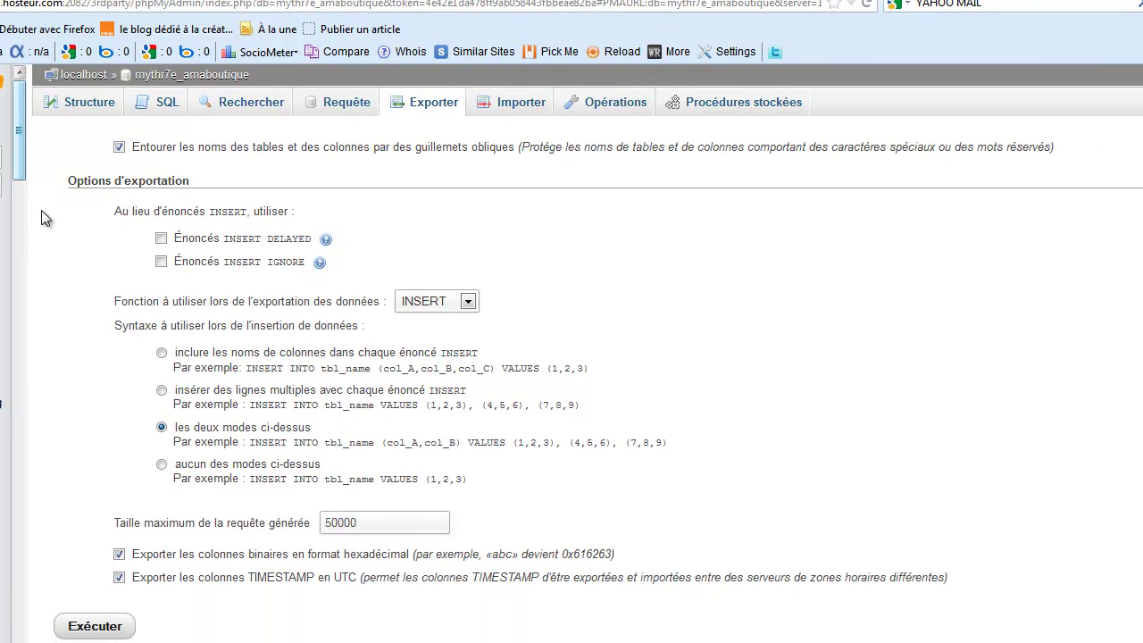
{"action": "left_click", "coordinate": [97, 626]}
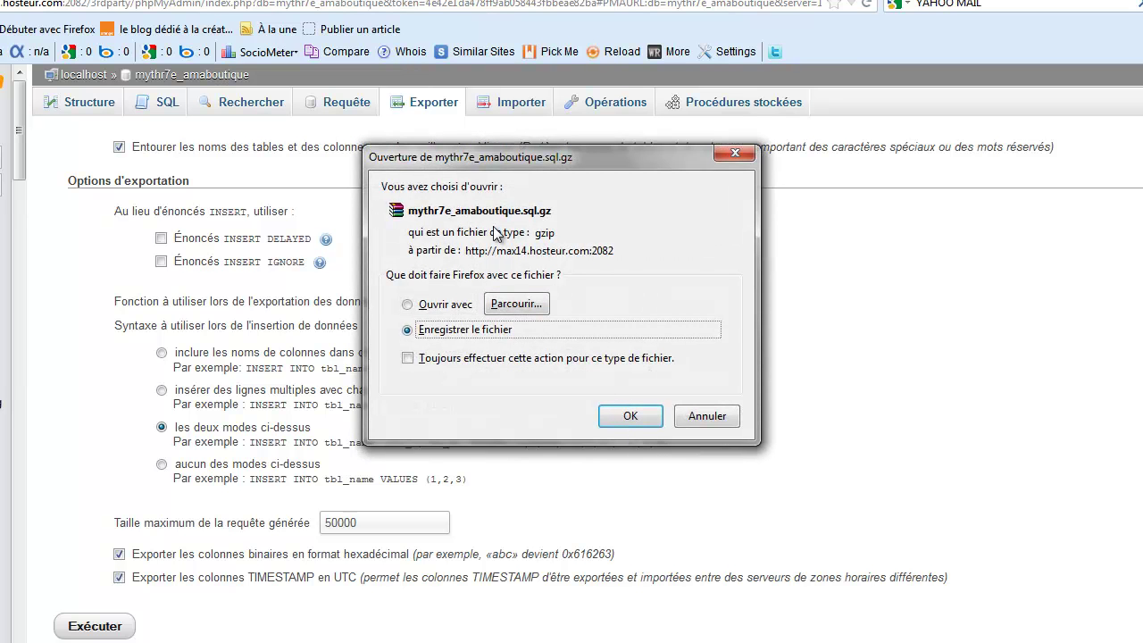
{"action": "left_click", "coordinate": [625, 420]}
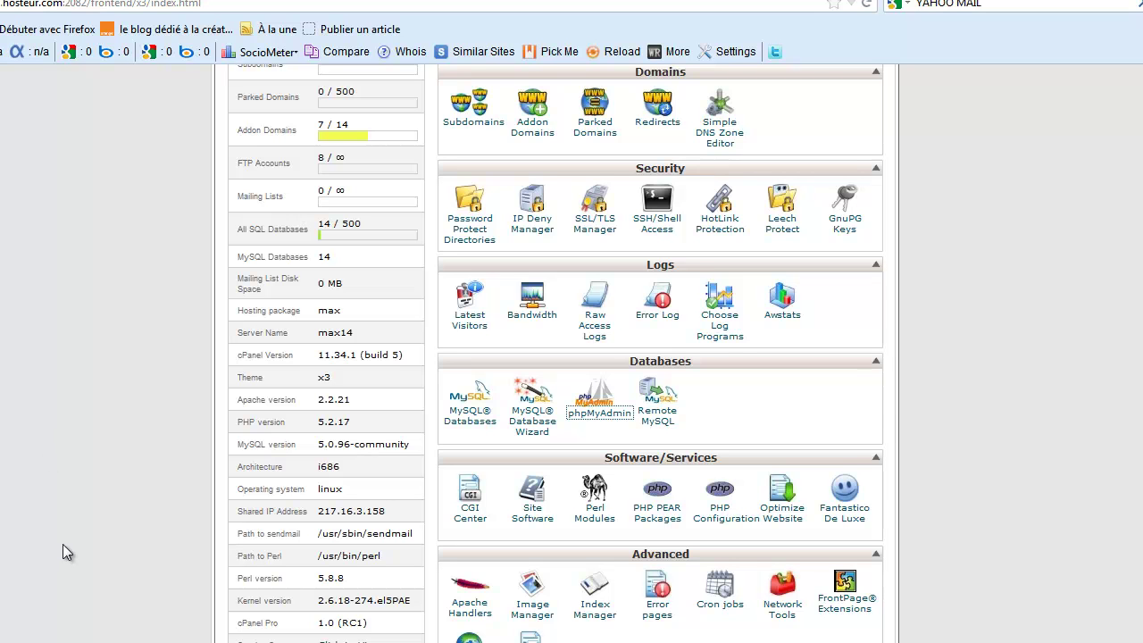
Request a MySQL backup download of the amaboutique database from cPanel's Backups page
{"action": "scroll", "coordinate": [64, 544], "scroll_direction": "up", "scroll_amount": 2}
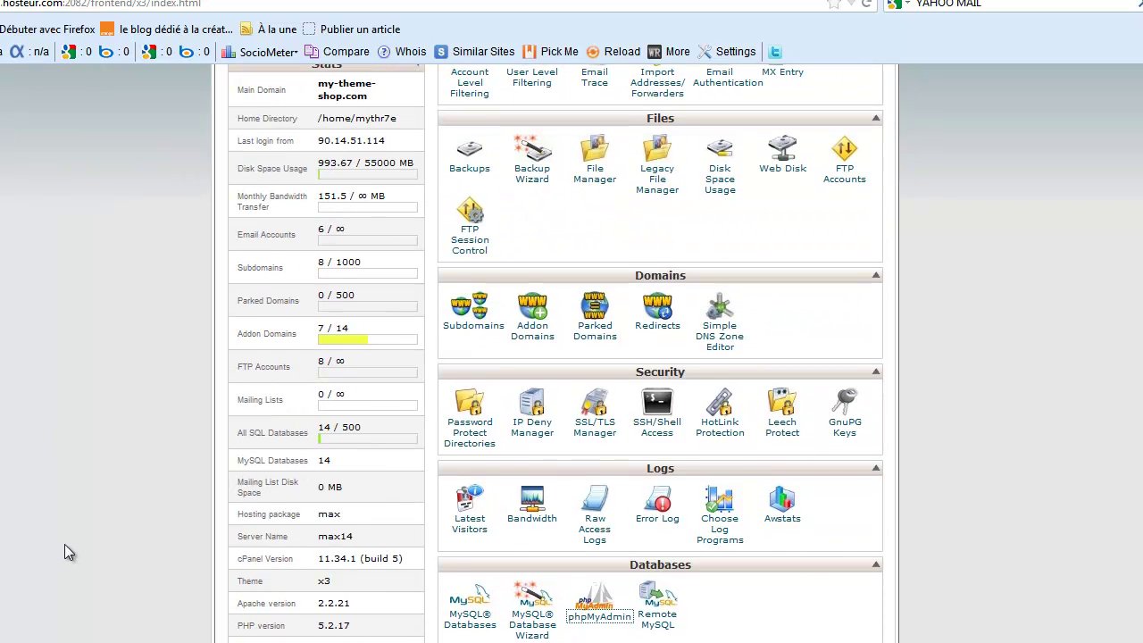
{"action": "scroll", "coordinate": [64, 544], "scroll_direction": "up", "scroll_amount": 2}
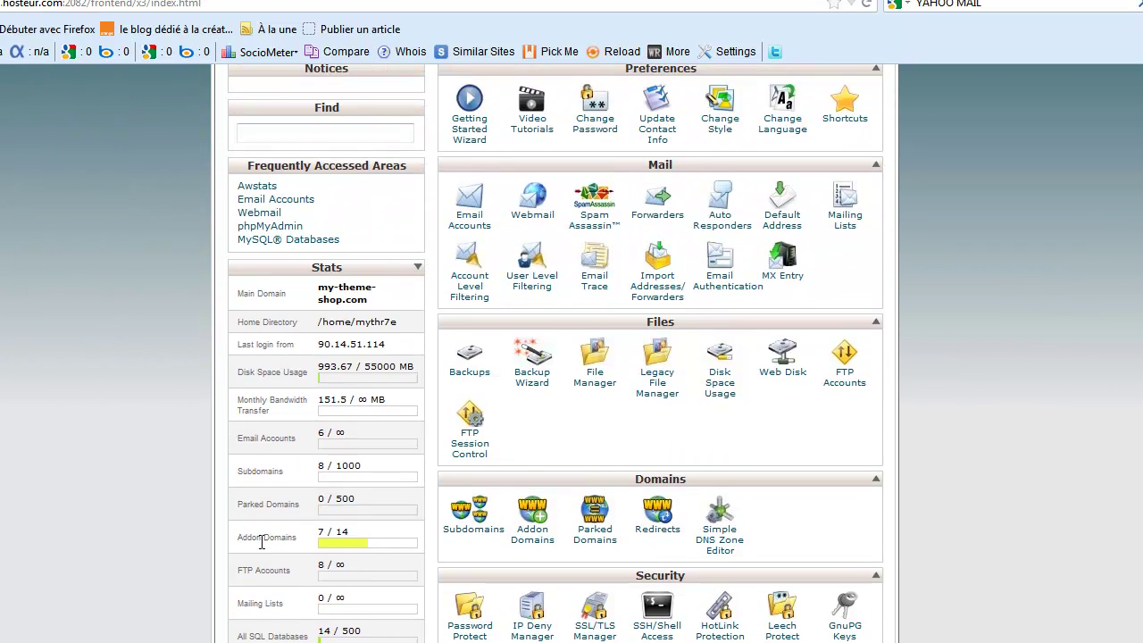
{"action": "left_click", "coordinate": [465, 374]}
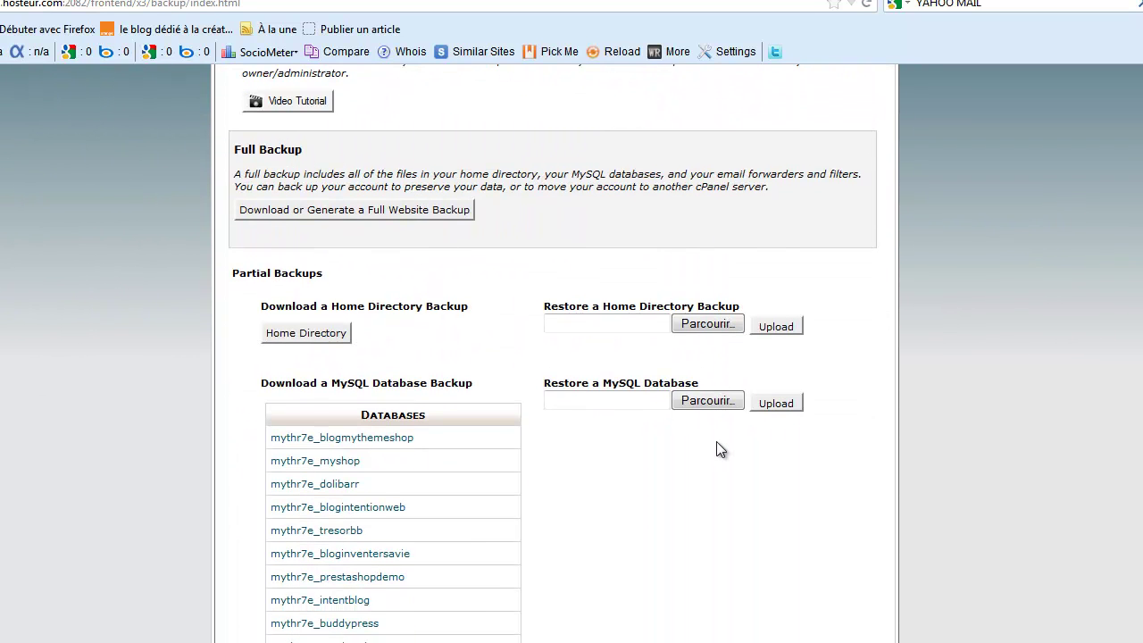
{"action": "scroll", "coordinate": [716, 442], "scroll_direction": "down", "scroll_amount": 2}
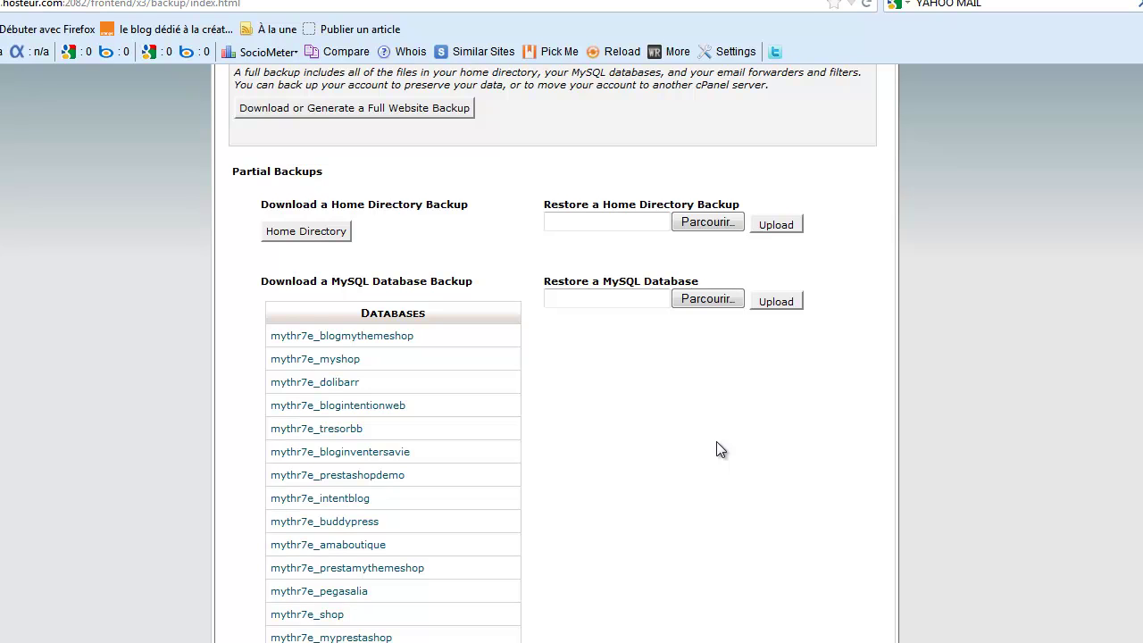
{"action": "scroll", "coordinate": [717, 442], "scroll_direction": "down", "scroll_amount": 2}
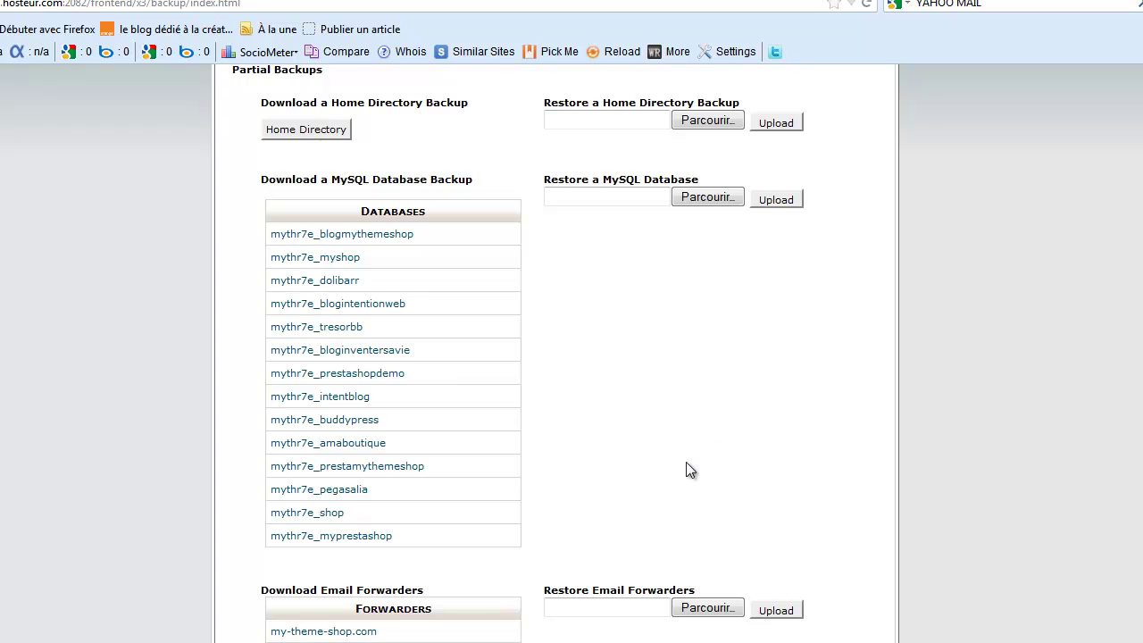
{"action": "left_click", "coordinate": [364, 444]}
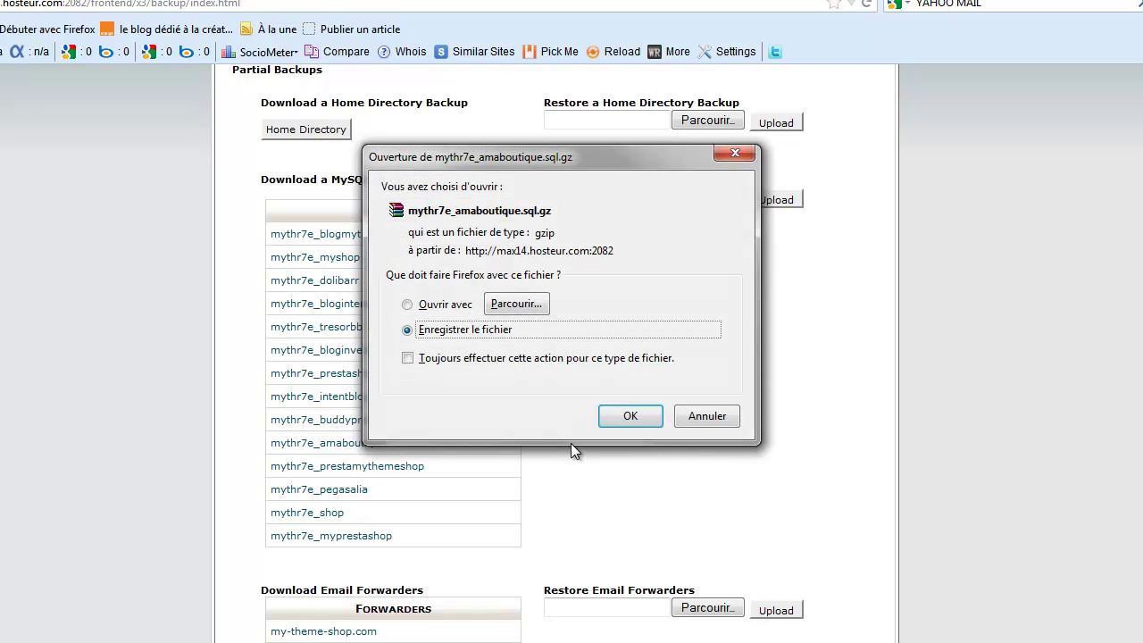